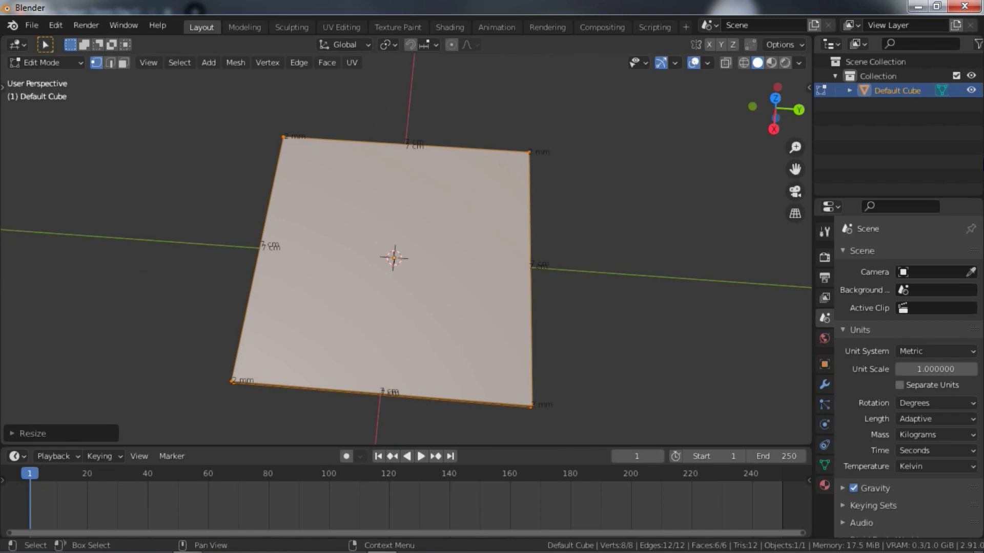
- Scale the thin plate horizontally to 10 by 10 cm and stretch it along X to 15 cm
key("s")
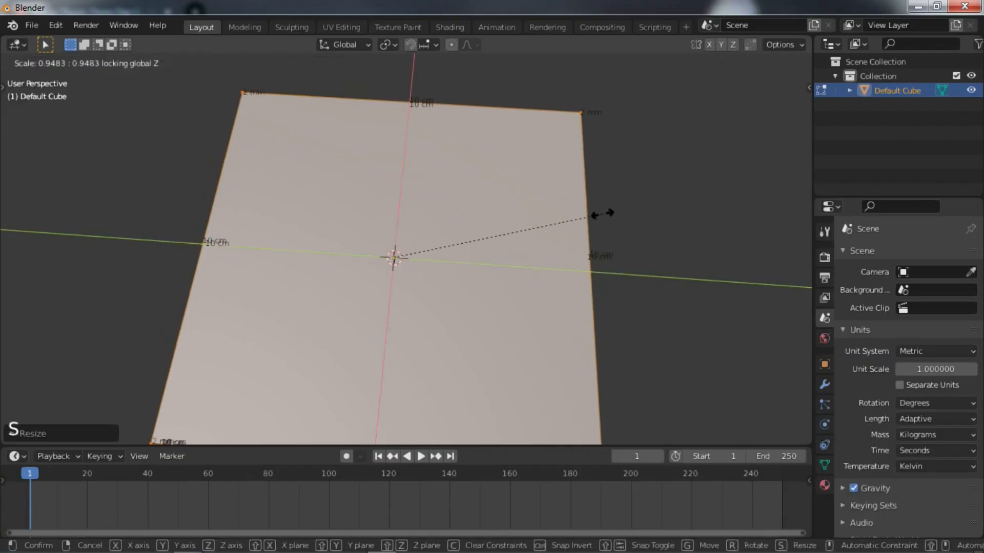
left_click(529, 271)
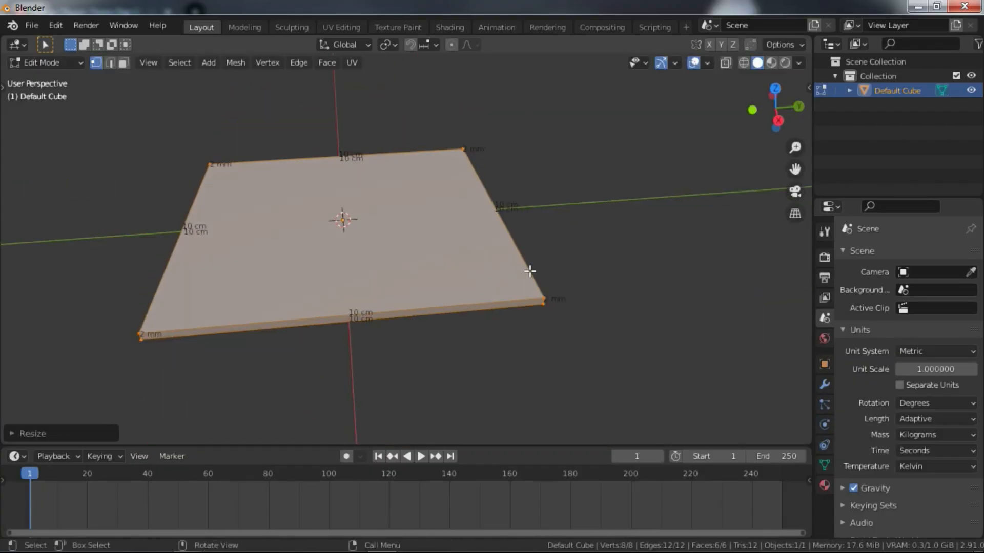
key("s")
key("x")
- Add a loop cut across the middle of the plate's 15 cm length
key("ctrl+r")
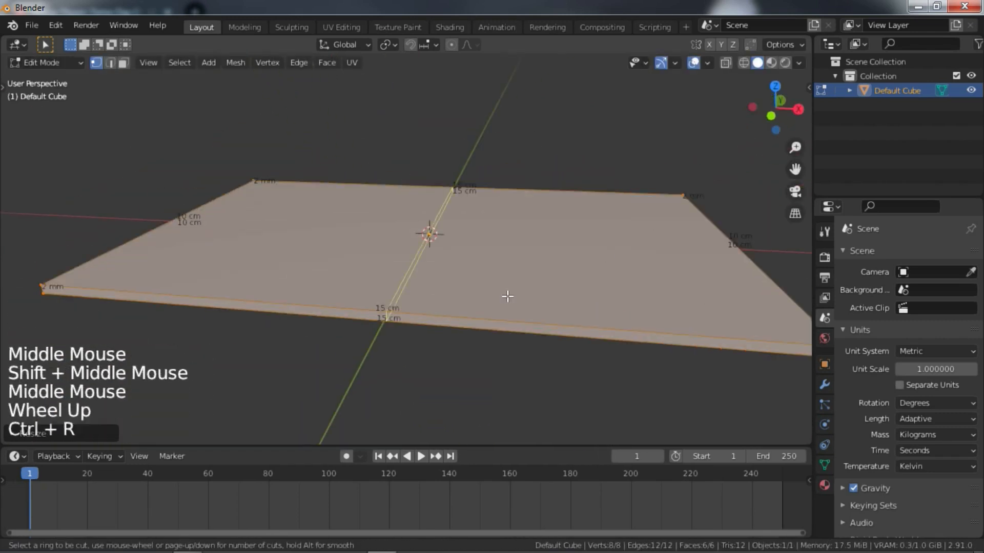
left_click(508, 297)
middle_click_drag(507, 296, 504, 296, "shift")
middle_click_drag(504, 296, 500, 297)
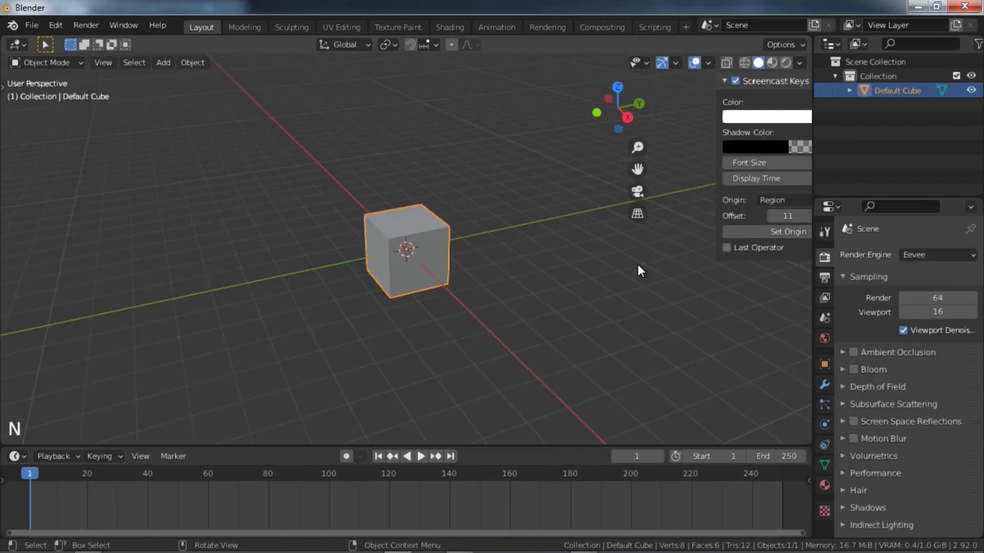
- Put the default cube in Edit Mode and turn on the Edge Length measurement overlay
key("n")
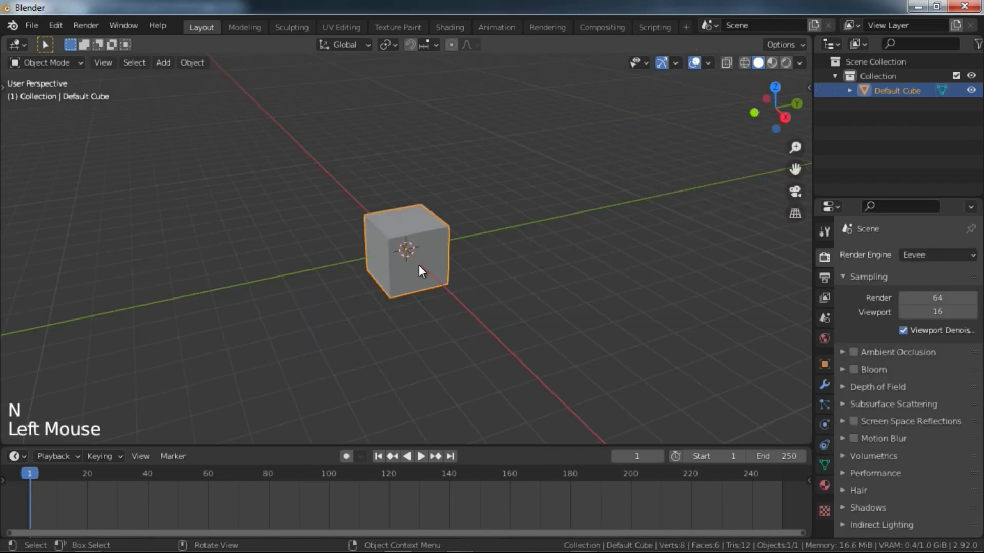
key("Tab")
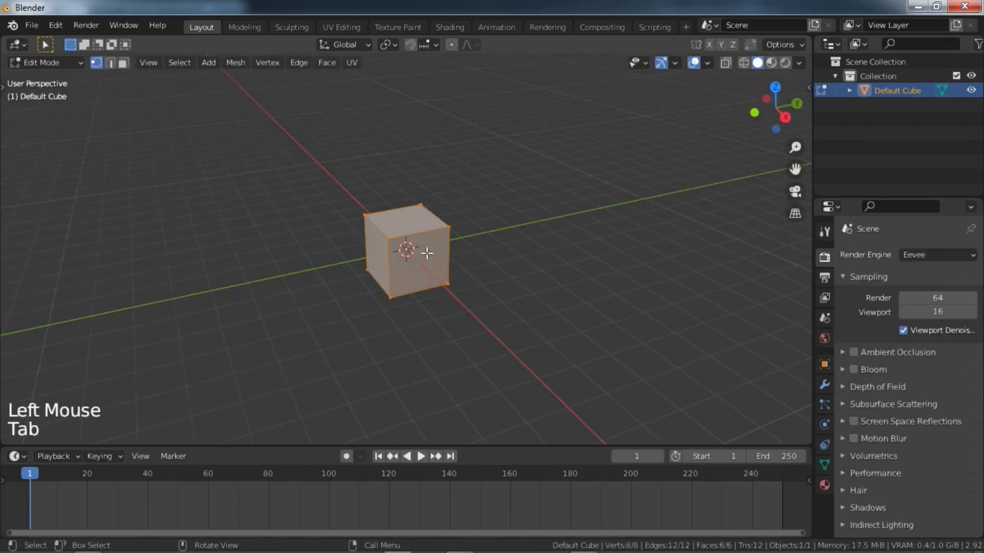
left_click(708, 62)
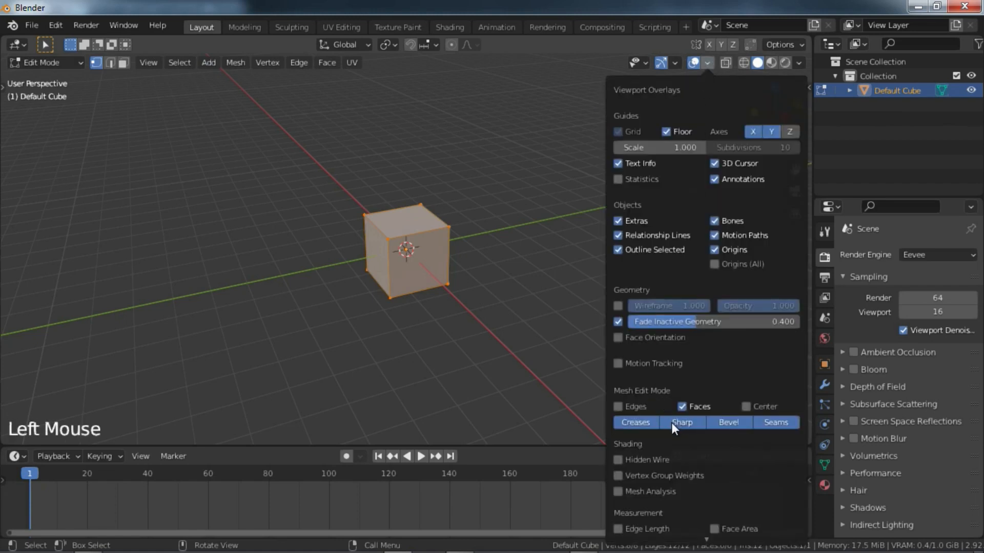
scroll(668, 425, "down", 4)
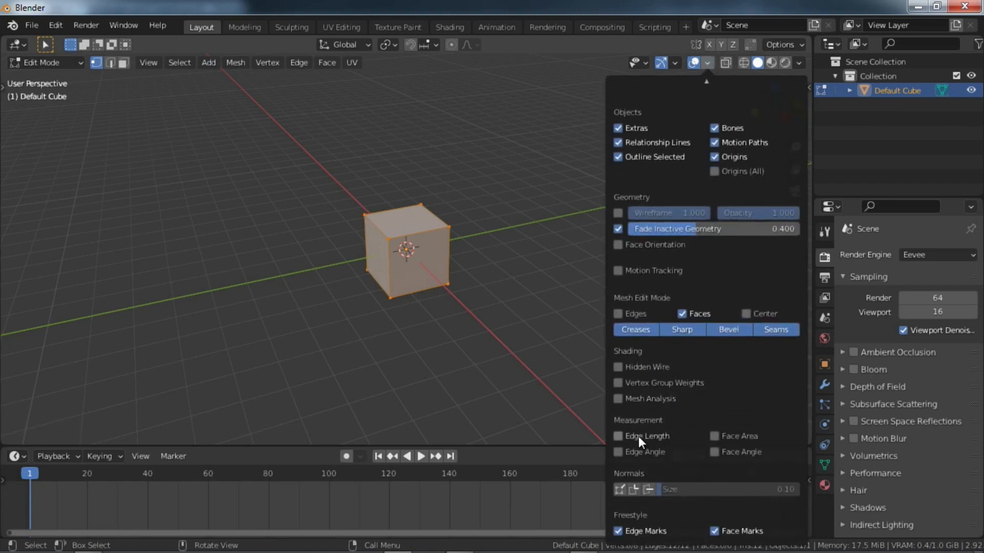
scroll(501, 260, "up", 9)
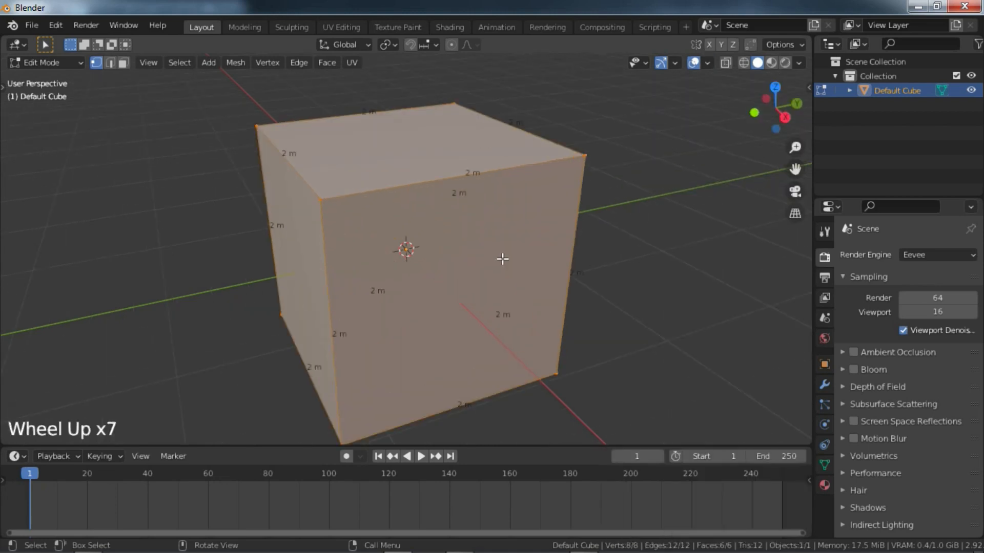
middle_click_drag(496, 255, 451, 261)
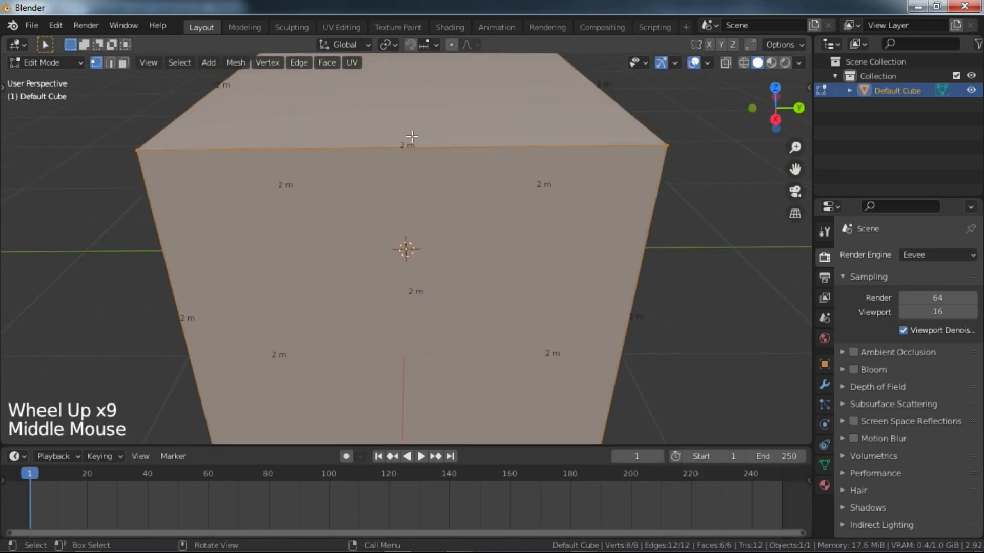
left_click(429, 146)
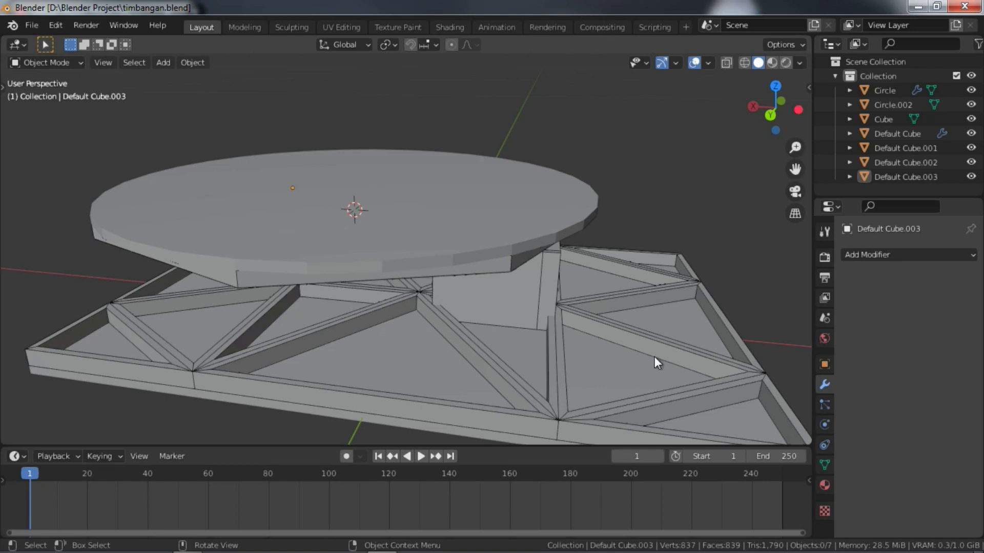
- Save the scale model file timbangan.blend after looking over the lattice base and round platform
middle_click_drag(626, 351, 591, 323)
scroll(593, 323, "up", 3)
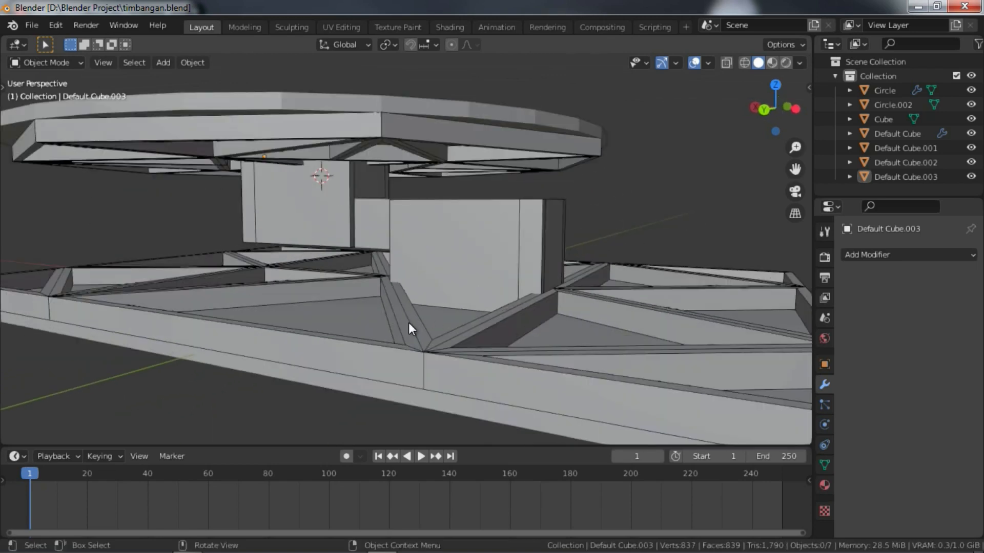
middle_click_drag(408, 322, 446, 287)
middle_click_drag(190, 268, 420, 277)
scroll(420, 277, "down", 1)
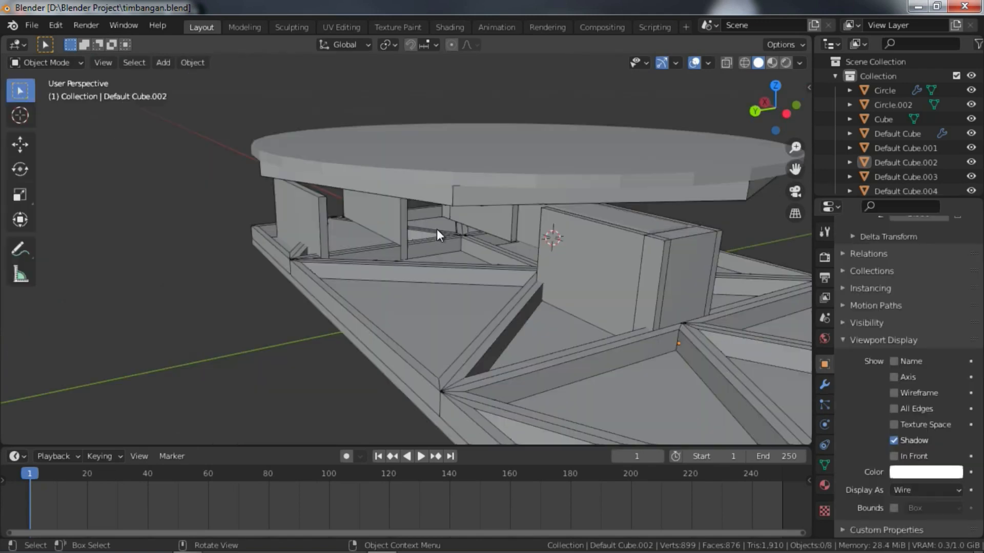
middle_click_drag(436, 229, 406, 226)
scroll(407, 232, "down", 3)
key("ctrl+s")
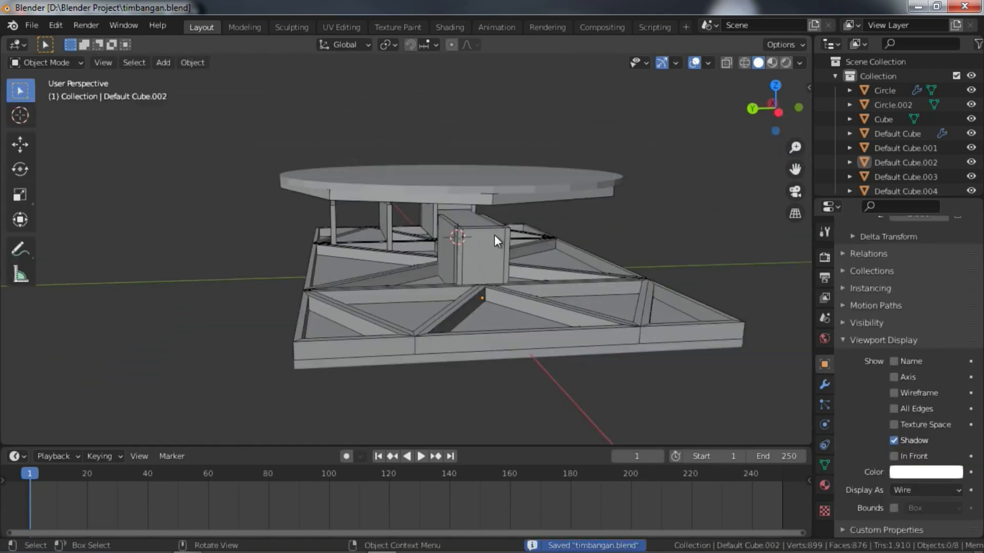
- Examine the upright supports between the lattice base and the round platform from several sides
middle_click_drag(494, 234, 419, 232)
scroll(529, 254, "up", 4)
middle_click_drag(548, 248, 421, 295)
scroll(421, 242, "down", 2)
scroll(455, 292, "up", 3)
scroll(420, 288, "up", 1)
scroll(421, 295, "up", 2)
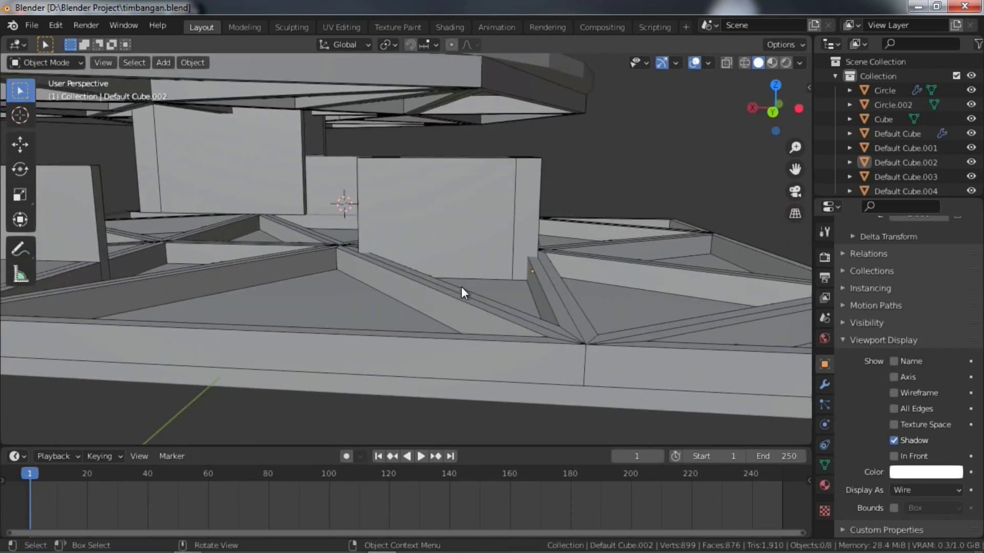
scroll(595, 202, "down", 4)
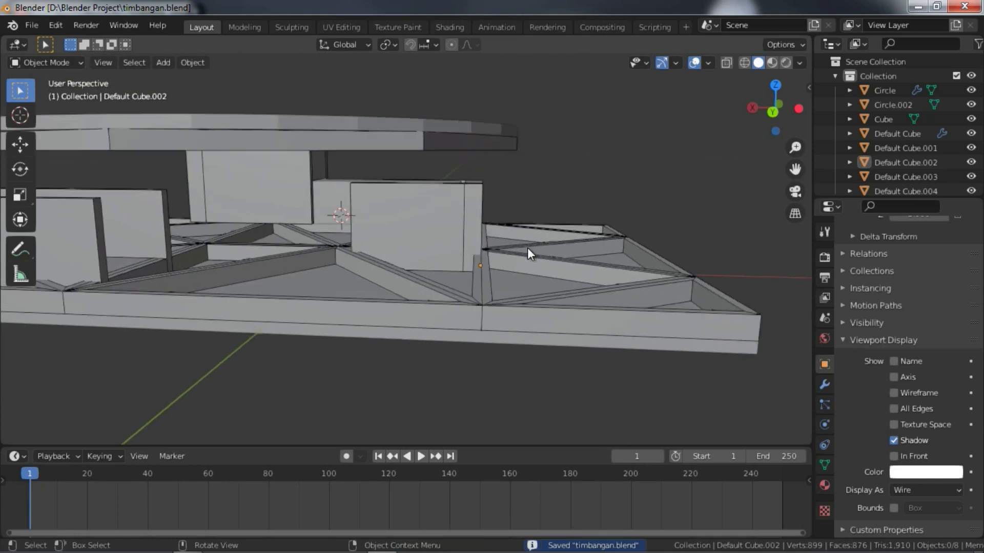
- Select the lattice base frame, the round platform and the truss under the platform in turn to identify them
left_click(521, 238)
scroll(520, 235, "down", 3)
middle_click_drag(519, 235, 450, 188)
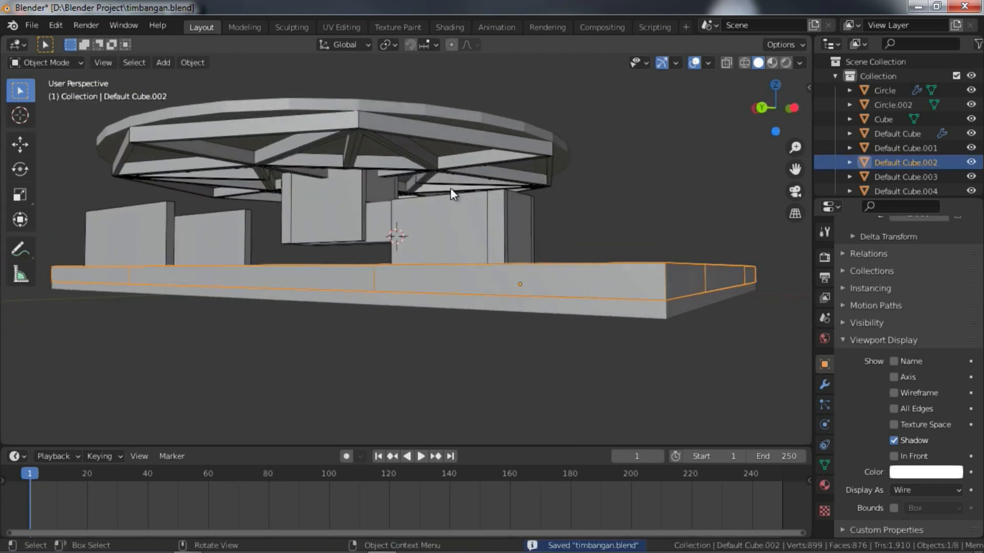
left_click(449, 149)
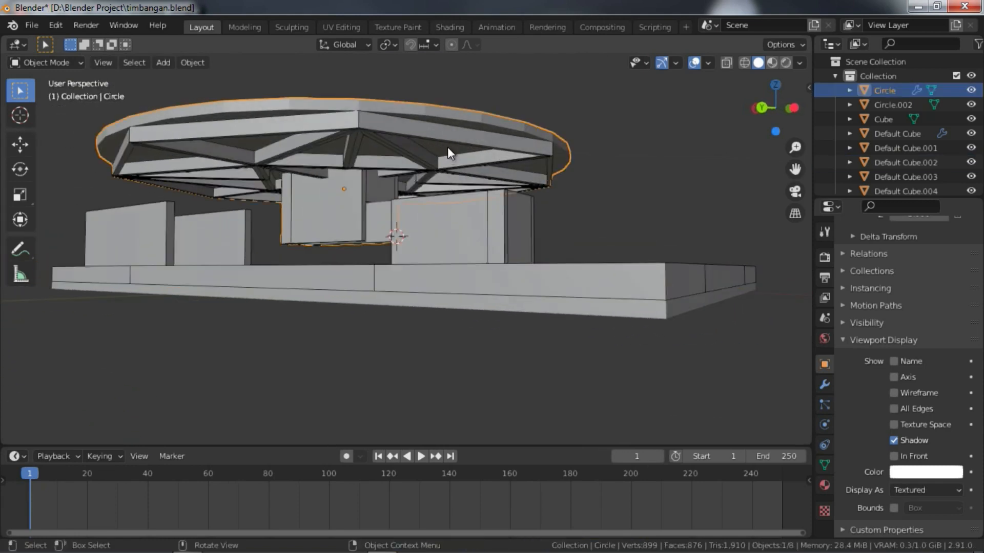
left_click(374, 131)
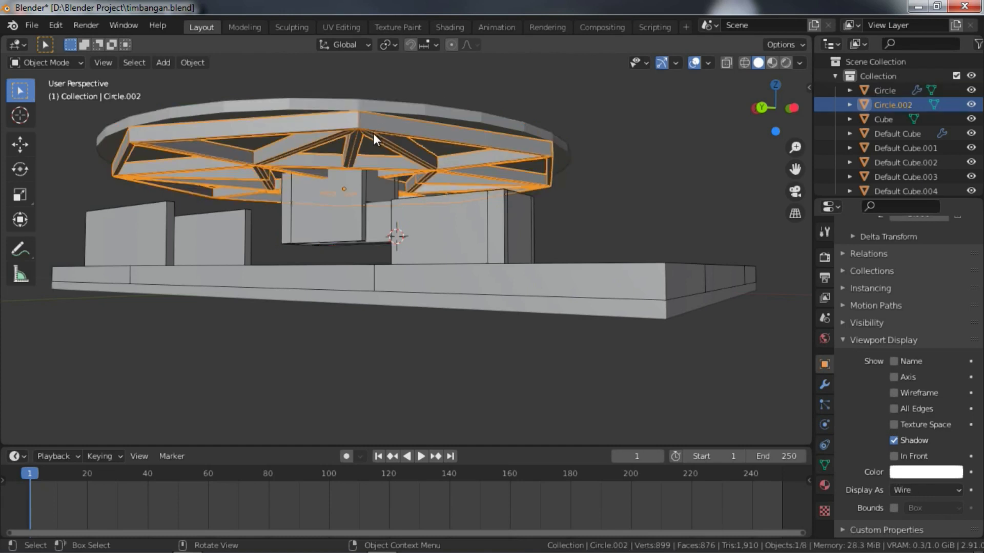
left_click(396, 131)
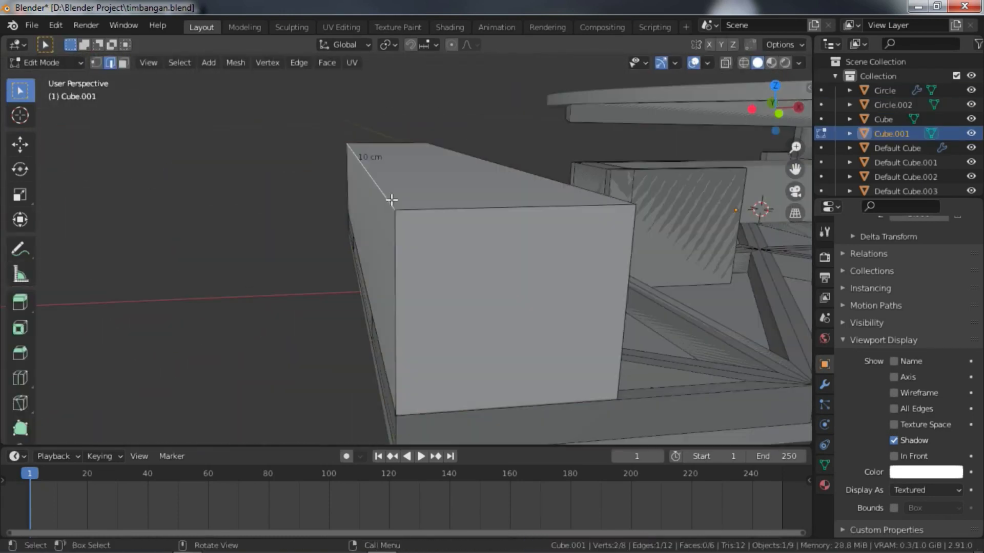
- Move the upper outer edge of the block at the base's end along X to form a sloped face
key("g")
key("x")
left_click(572, 234)
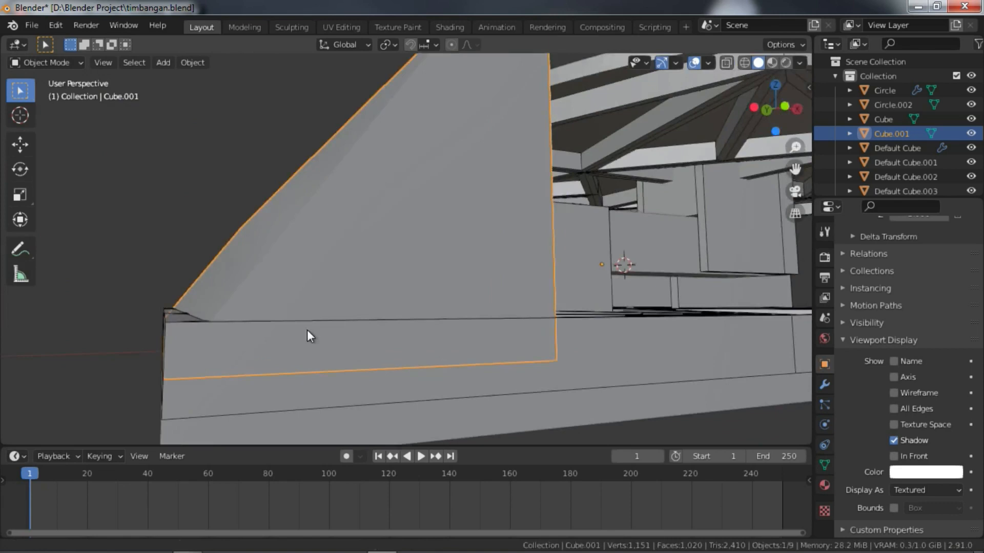
- Raise the top of the sloped block along Z in two moves of about 3.9 mm and 1.9 cm
key("g")
key("g")
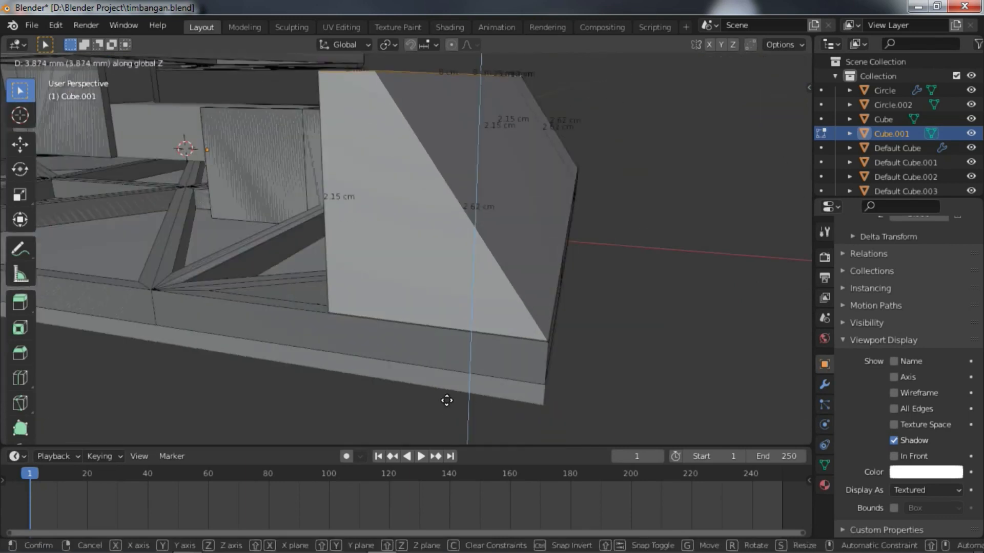
left_click(446, 401)
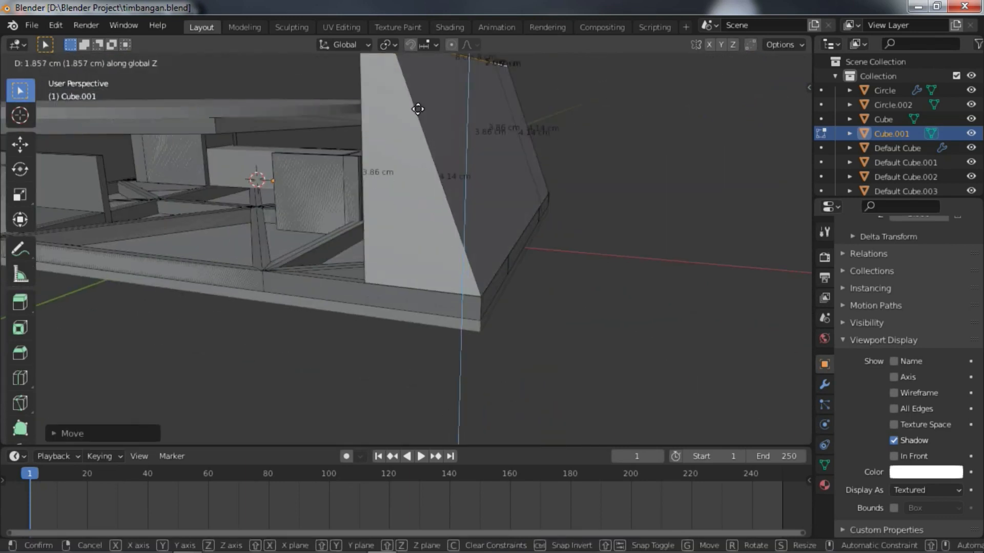
left_click(417, 106)
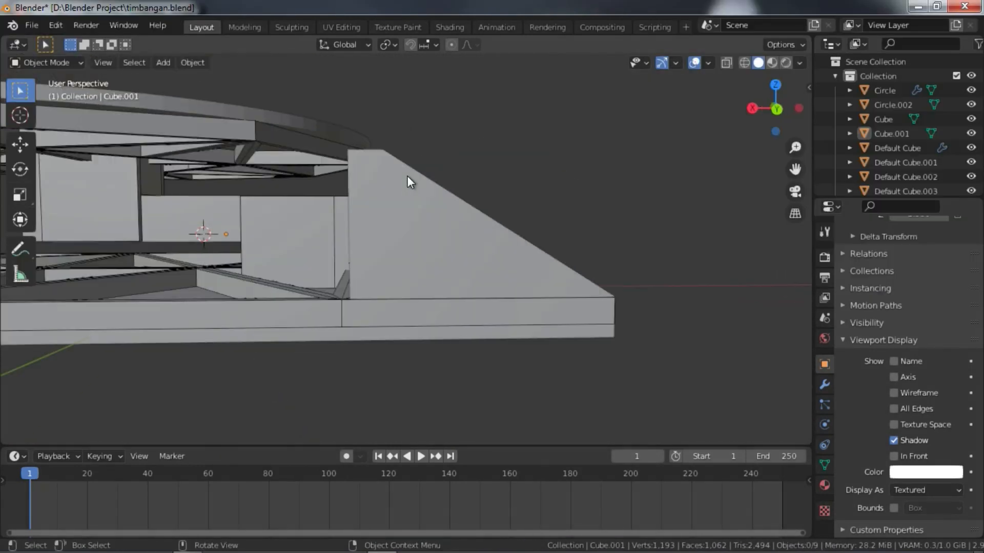
middle_click_drag(407, 176, 389, 217)
left_click(390, 217)
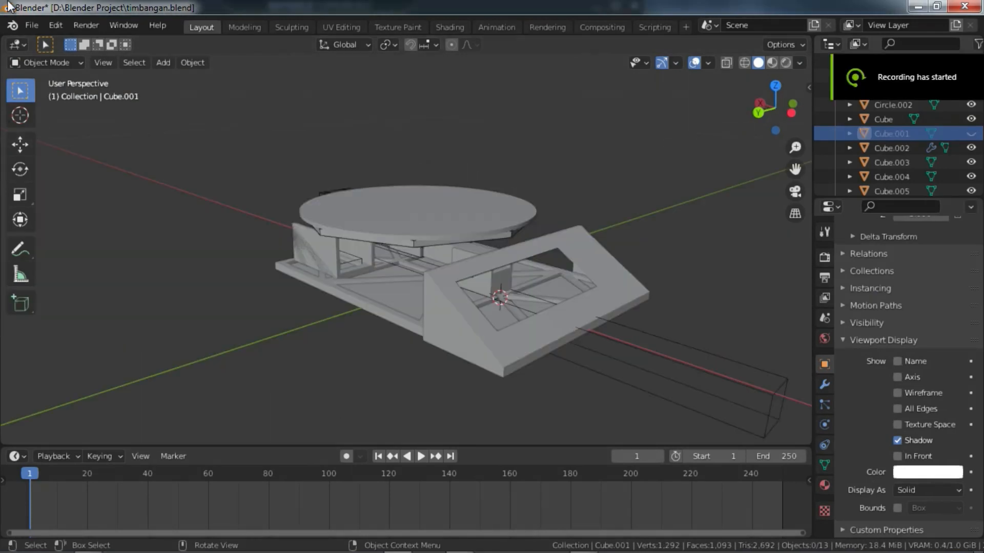
- Set up an STL export of the model as timbangan.stl, limited to the selected objects
left_click(32, 25)
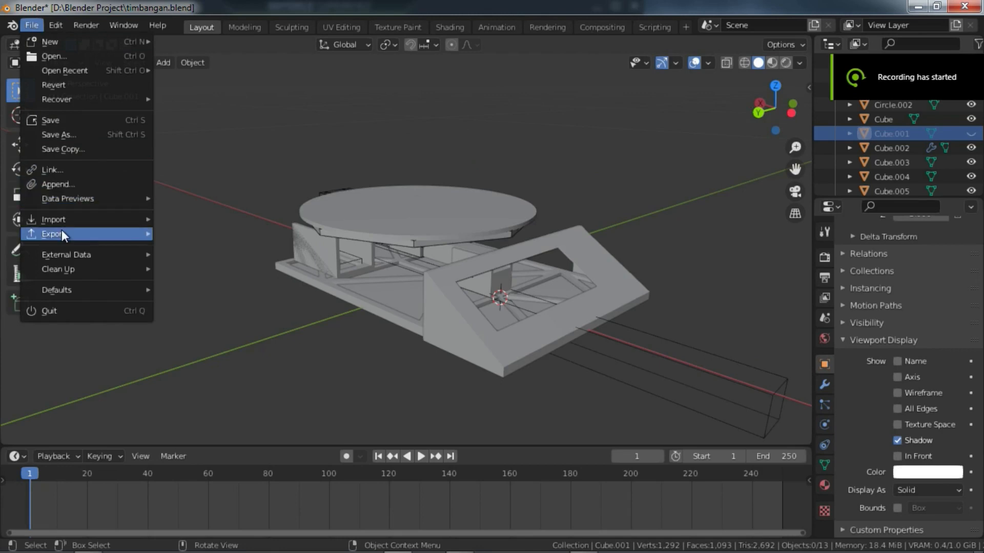
mouse_move(65, 233)
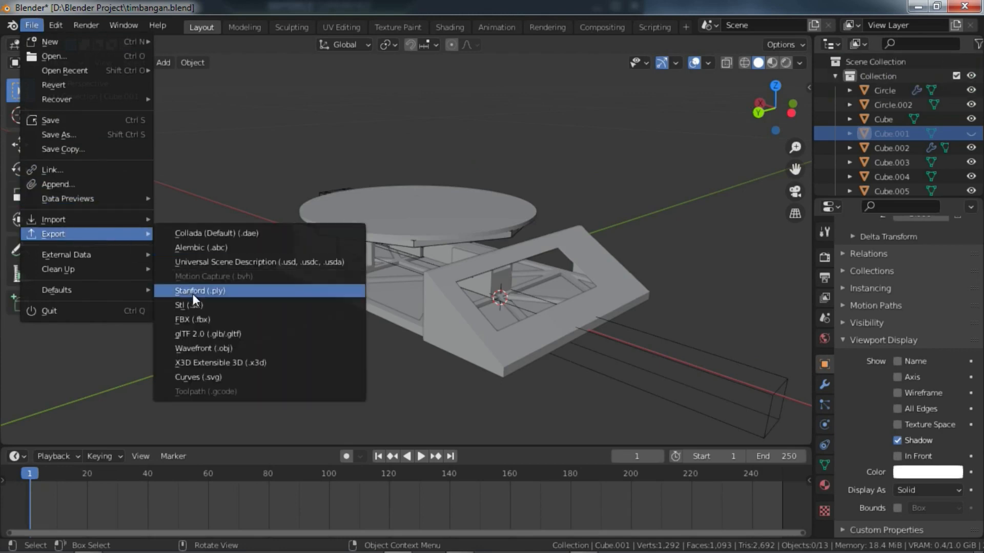
left_click(211, 309)
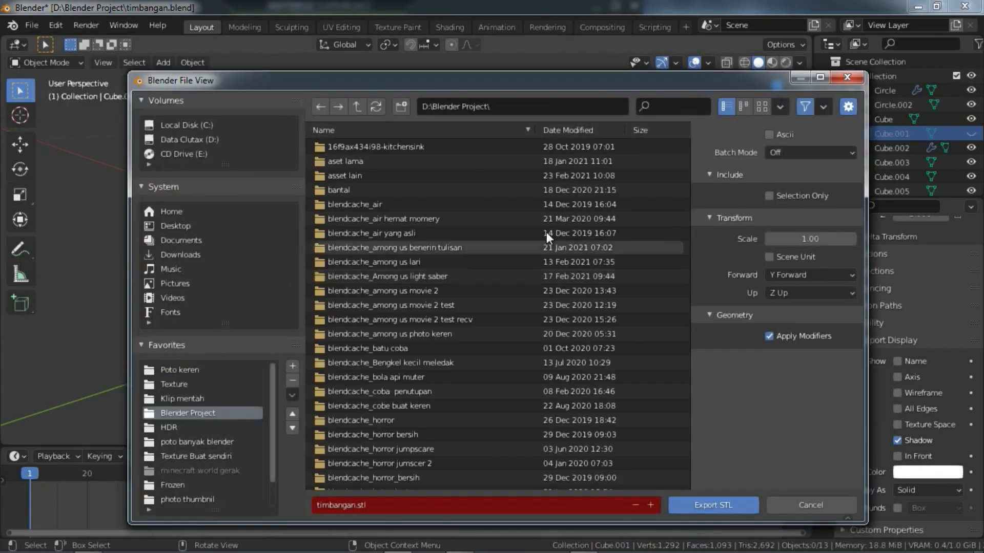
left_click(821, 78)
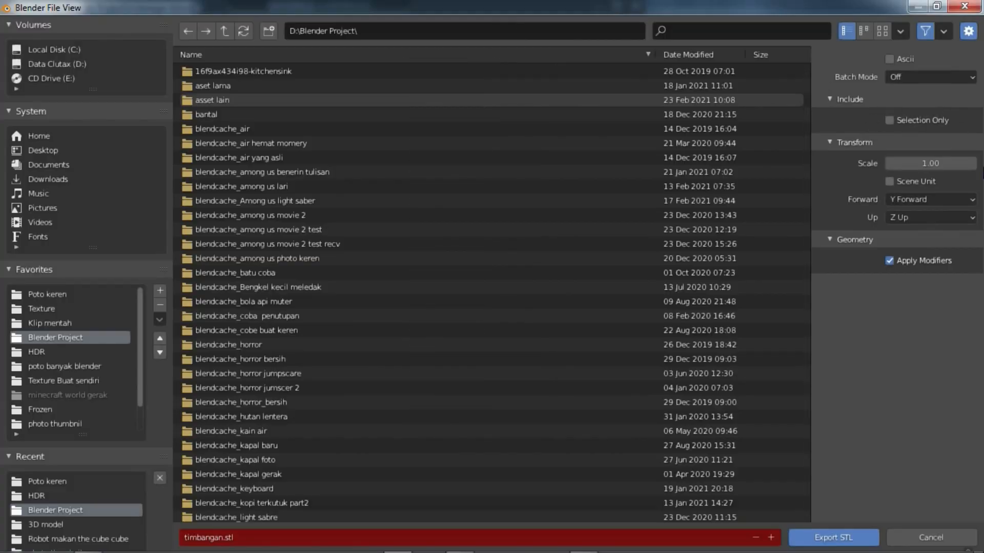
left_click(897, 120)
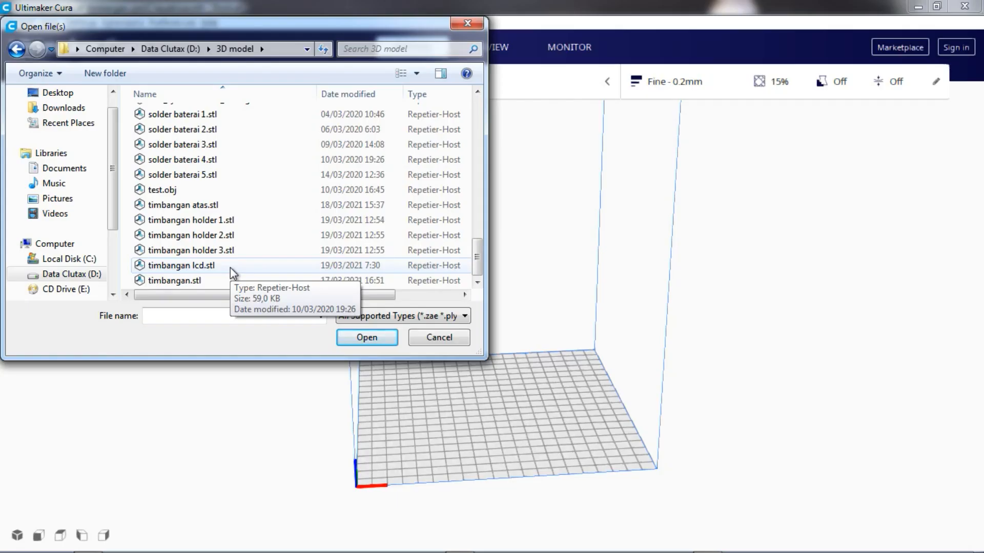
- Load timbangan.stl from the 3D model folder into Ultimaker Cura and inspect the base on the build plate
double_click(220, 280)
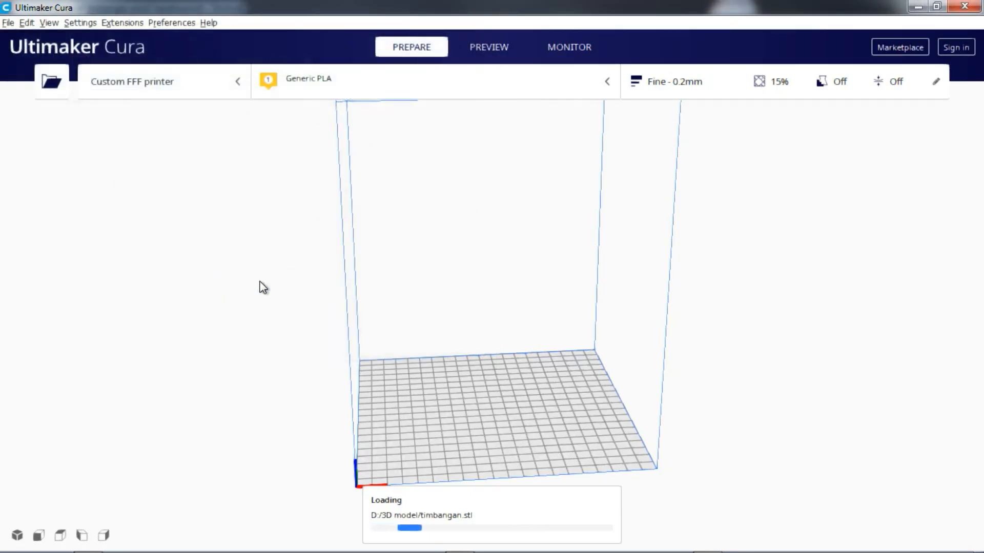
middle_click_drag(484, 379, 420, 220)
scroll(407, 345, "up", 5)
scroll(407, 346, "up", 3)
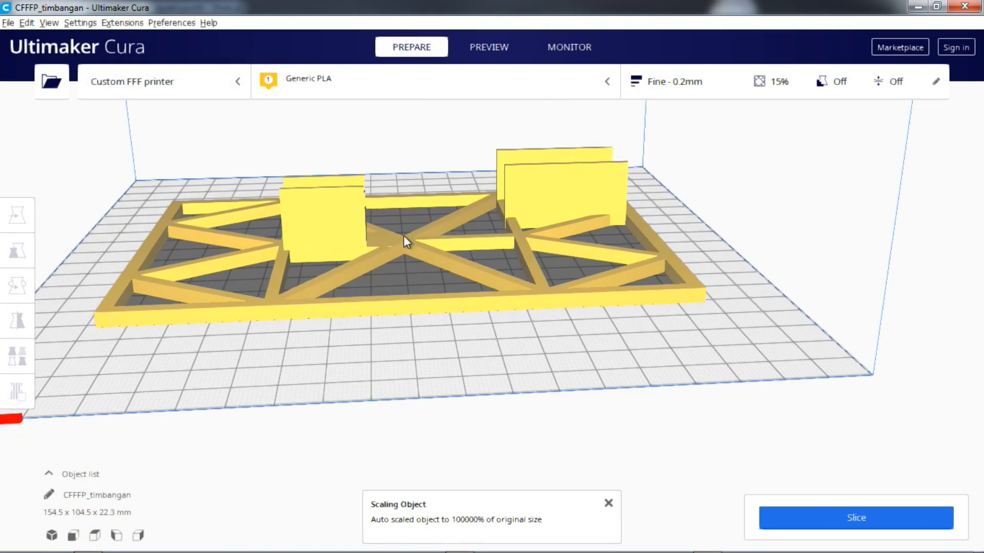
left_click(403, 237)
left_click(545, 326)
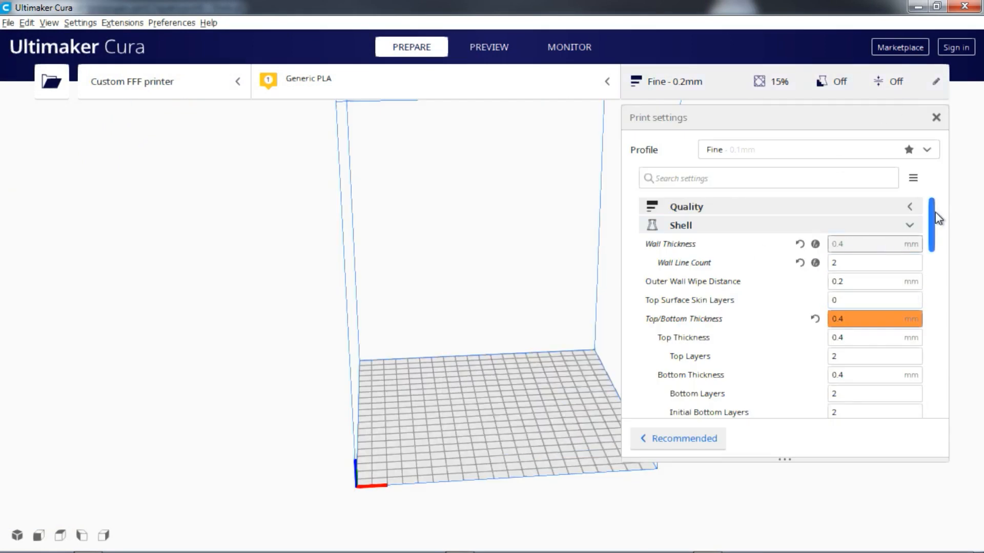
- Review the Shell and Infill sections of the Fine profile's print settings, collapse them and close the settings
left_click_drag(933, 246, 922, 389)
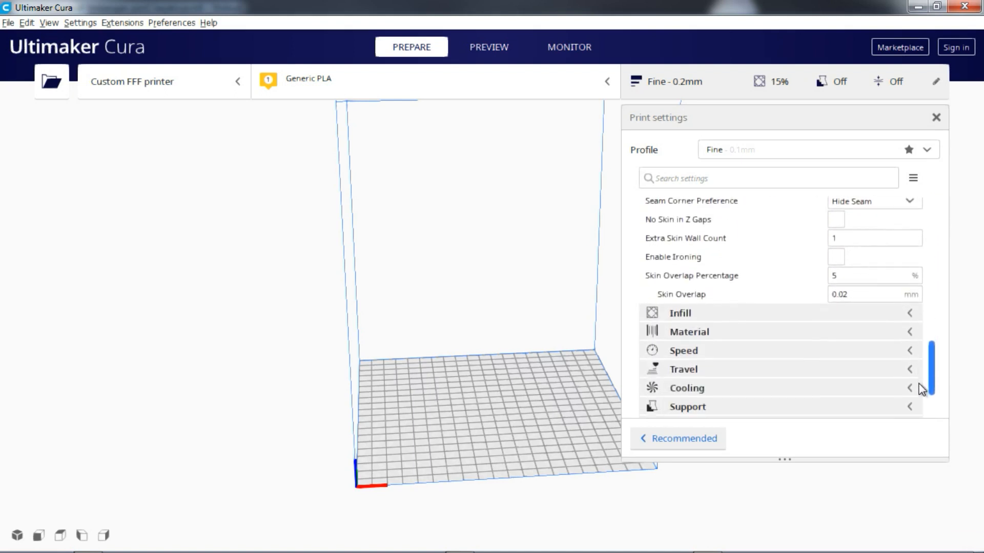
left_click(912, 317)
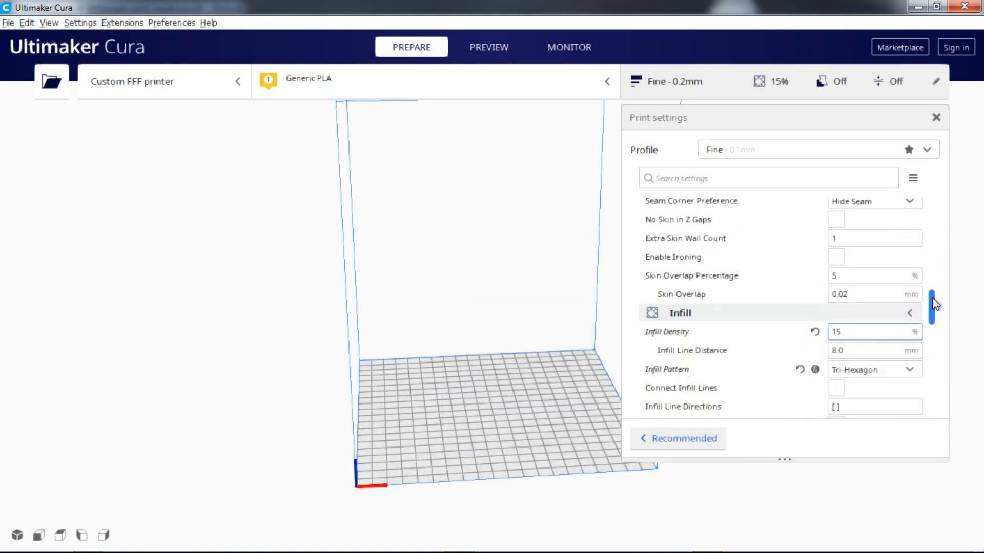
left_click_drag(933, 297, 922, 190)
left_click(915, 227)
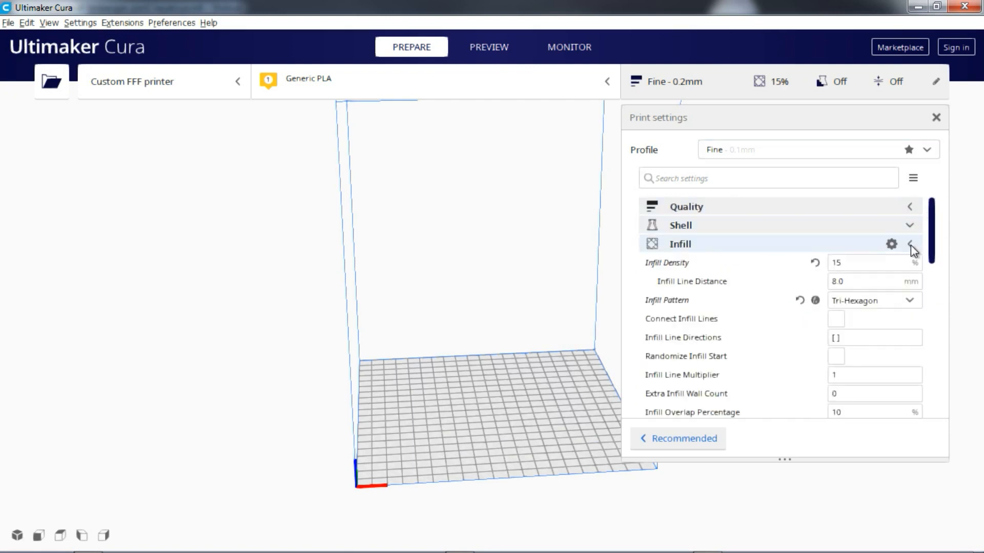
left_click(909, 246)
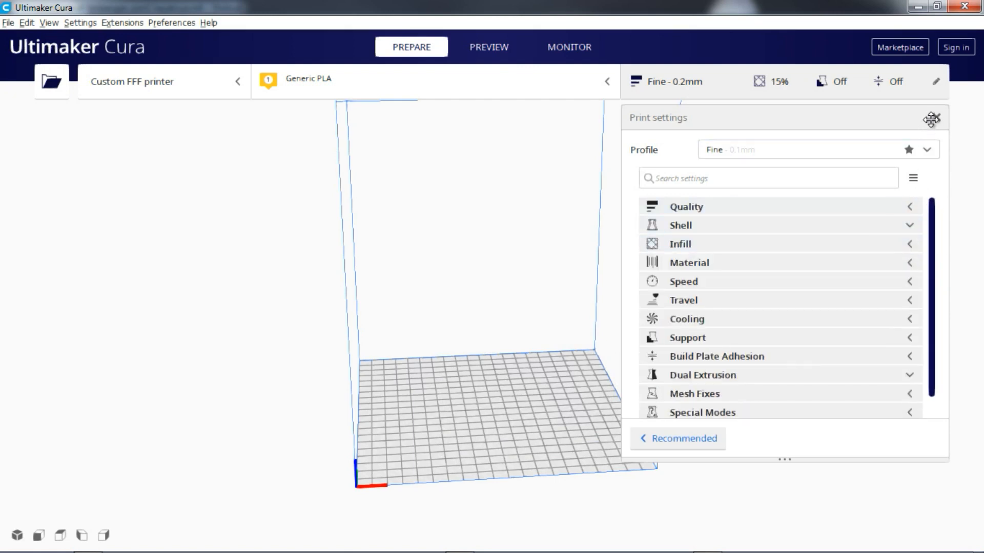
left_click(935, 118)
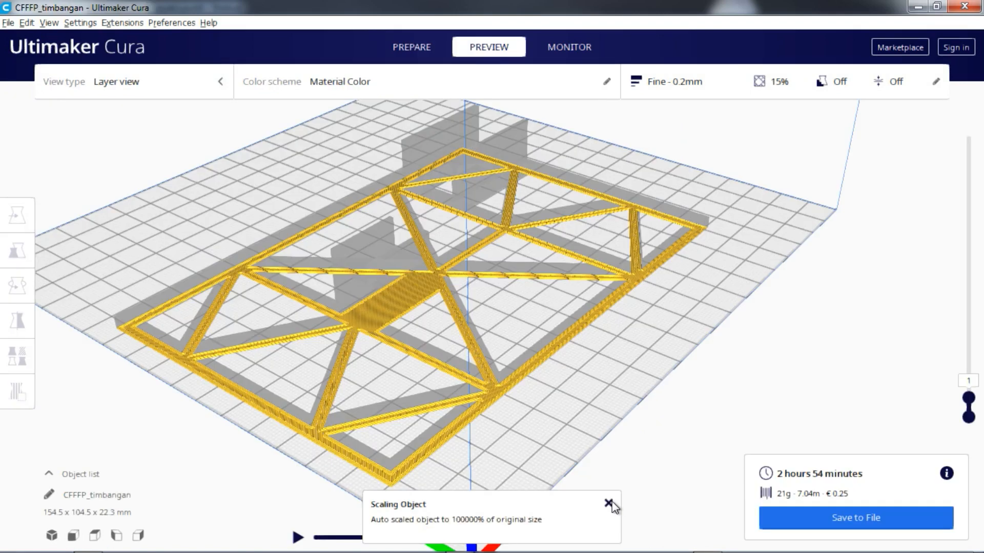
- Dismiss the object scaling message and play the toolpath simulation of the sliced base's first layer
left_click(612, 503)
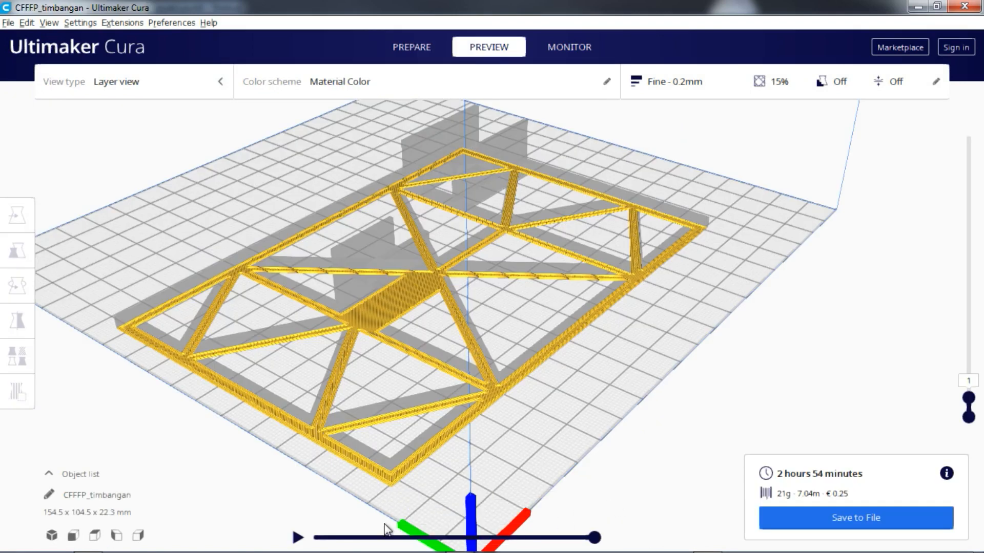
left_click(297, 538)
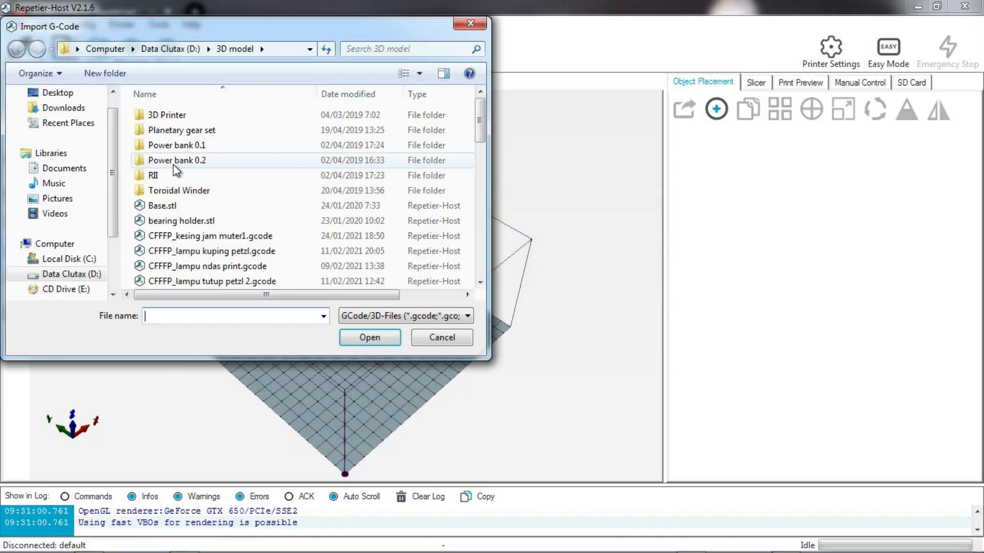
- Import CFFFP_timbangan.gcode from the 3D model folder into Repetier-Host
left_click(201, 251)
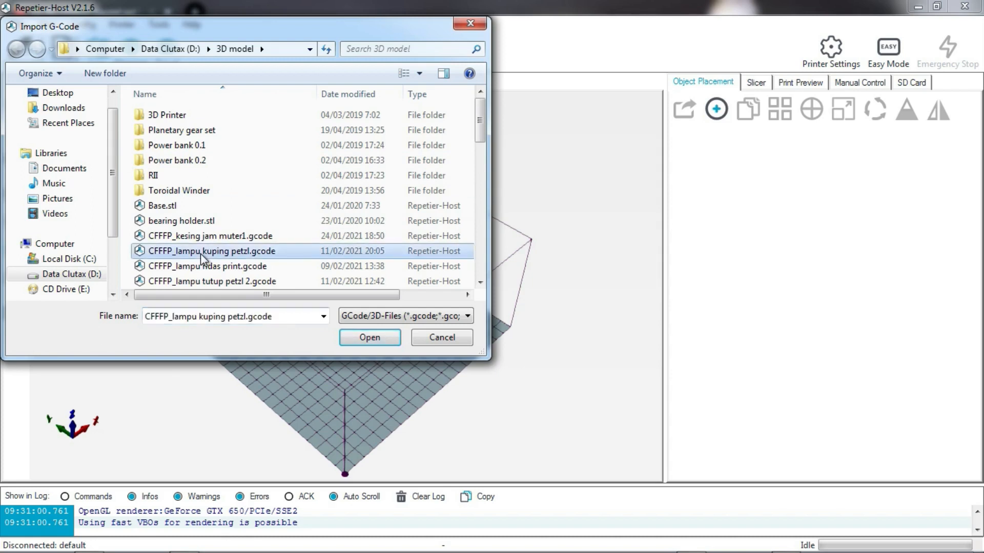
scroll(201, 253, "down", 2)
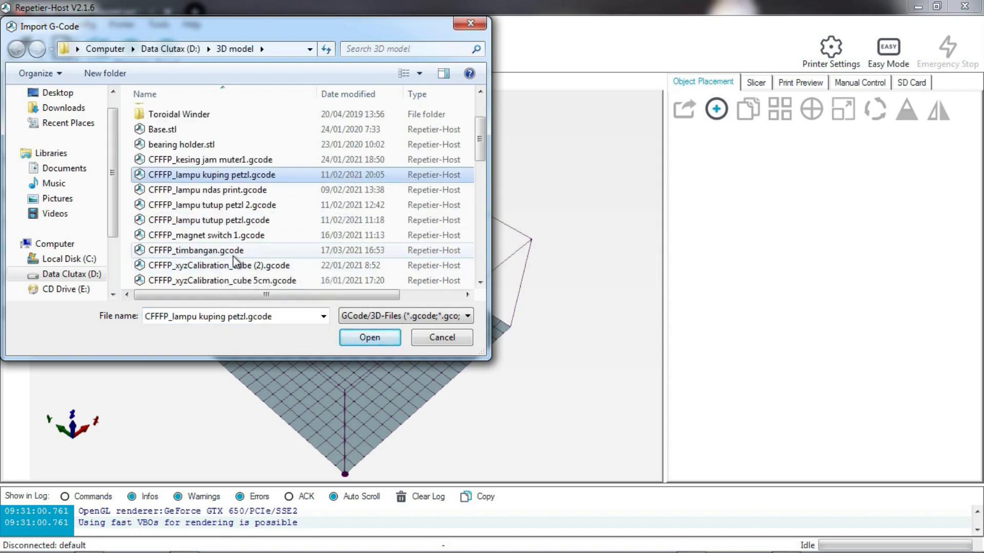
double_click(232, 250)
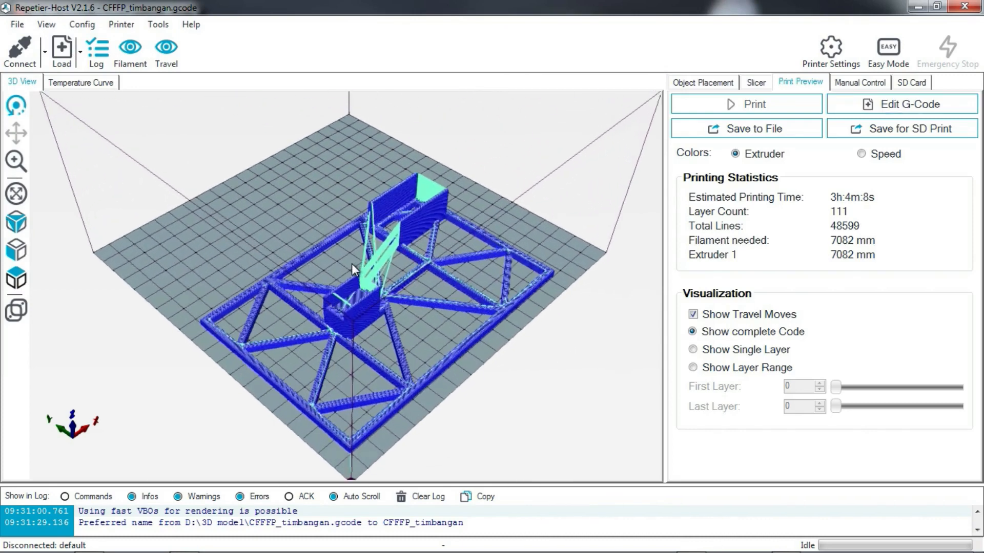
- Inspect the base's toolpaths up close, limiting the displayed layer range to layers 0 through 13
left_click_drag(465, 332, 589, 277)
scroll(411, 292, "up", 3)
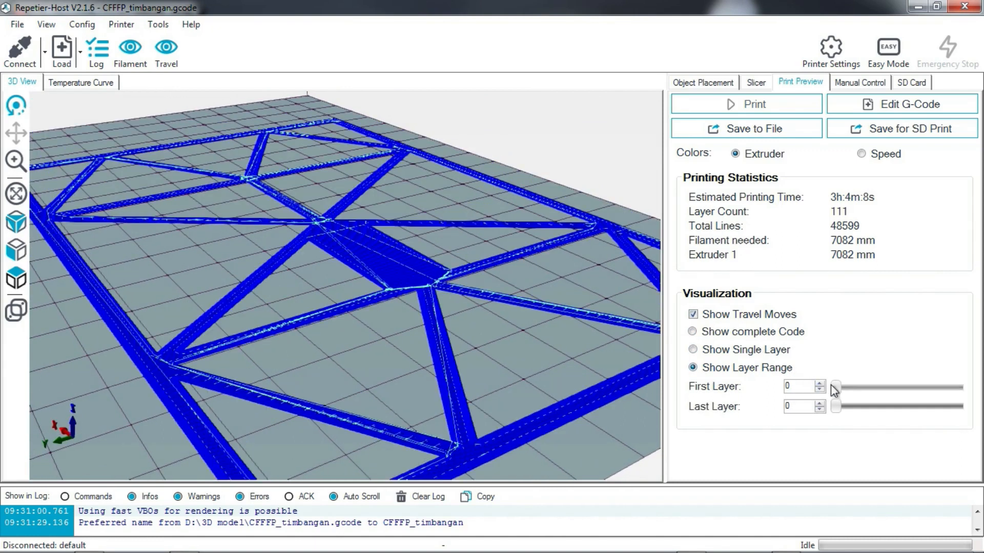
left_click_drag(836, 408, 849, 406)
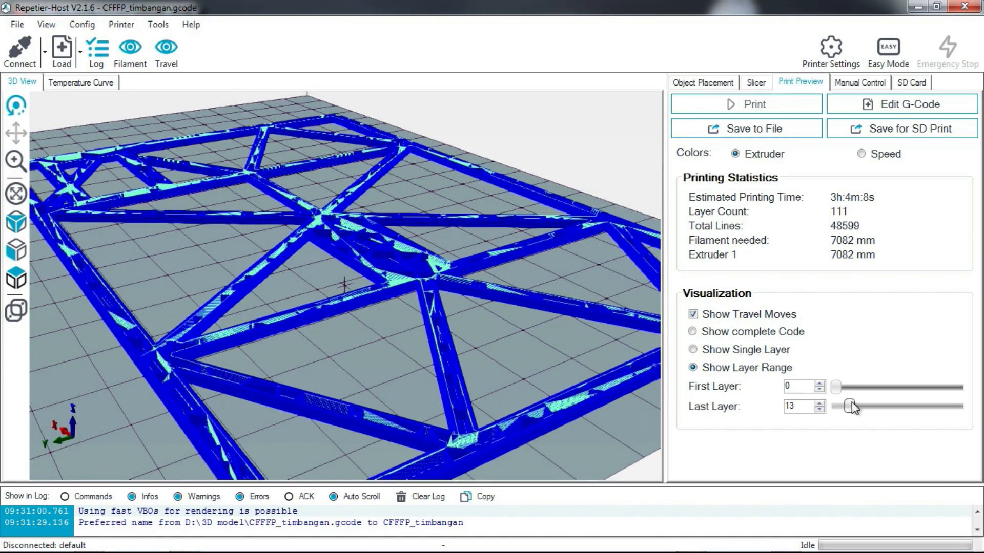